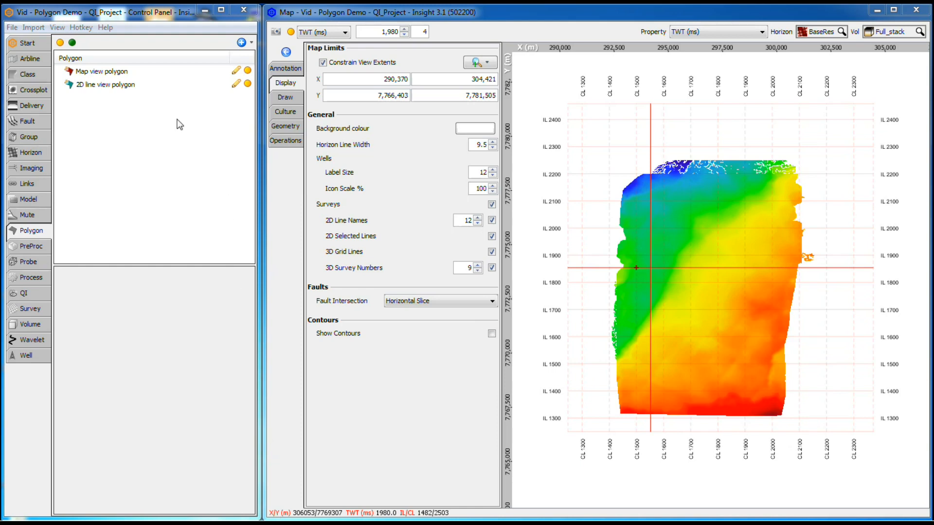
# Show the point coordinates table for the Map view polygon and for the 2D line view polygon
pyautogui.click(166, 75)
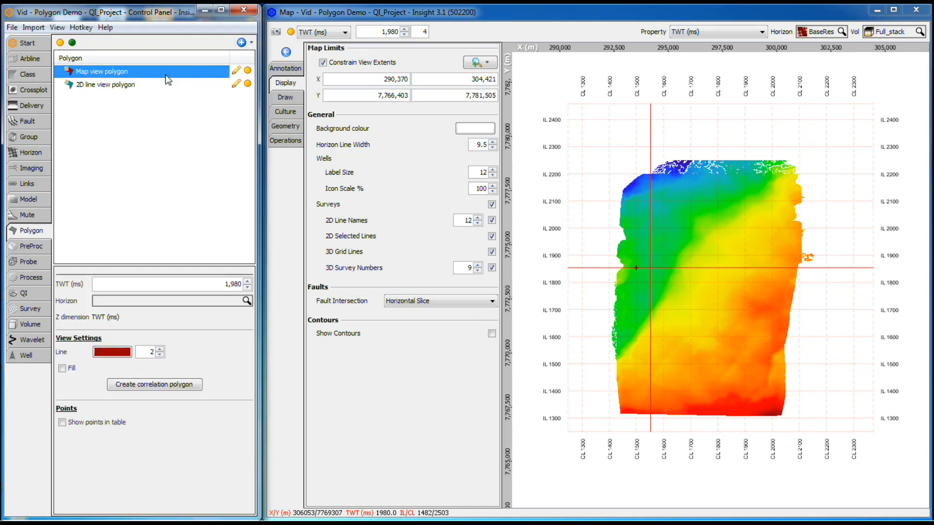
pyautogui.click(61, 422)
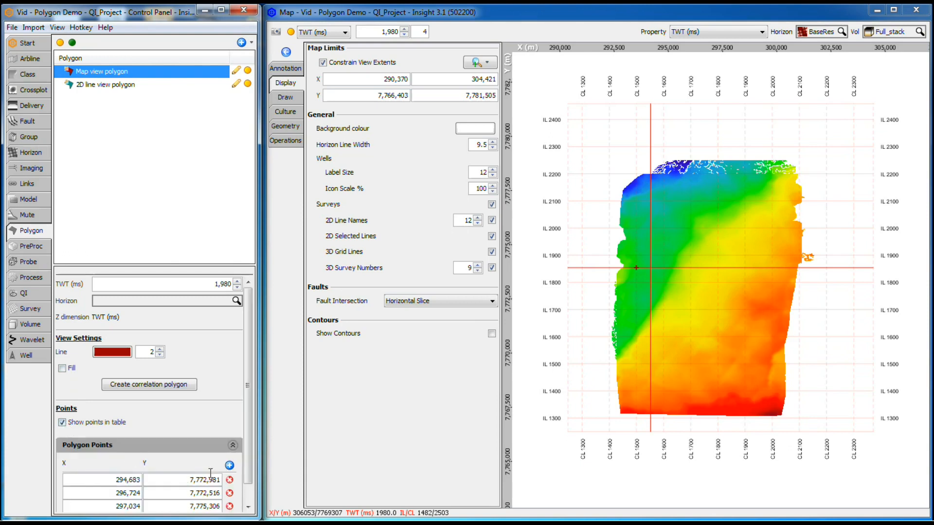
pyautogui.scroll(-1, 181, 492)
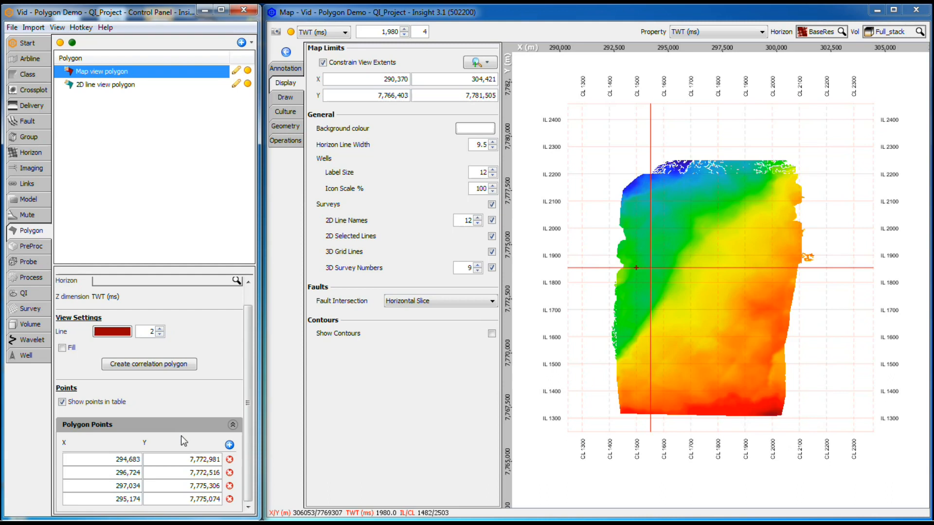
pyautogui.click(150, 85)
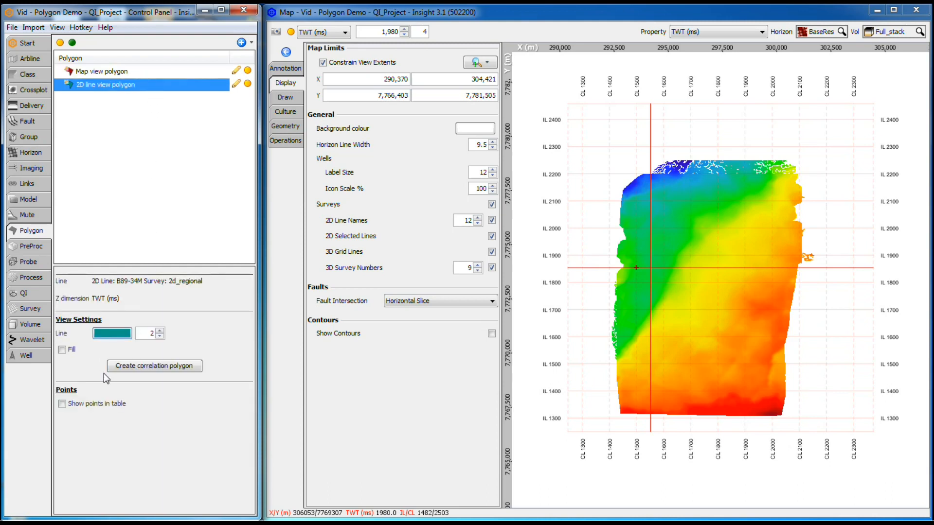
pyautogui.click(62, 404)
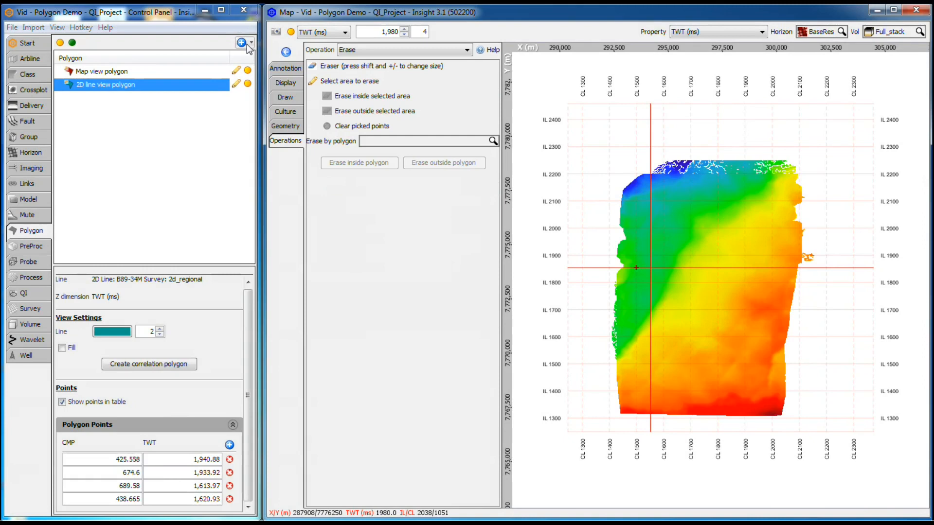
# Create a new polygon named AOI
pyautogui.click(248, 44)
pyautogui.click(247, 55)
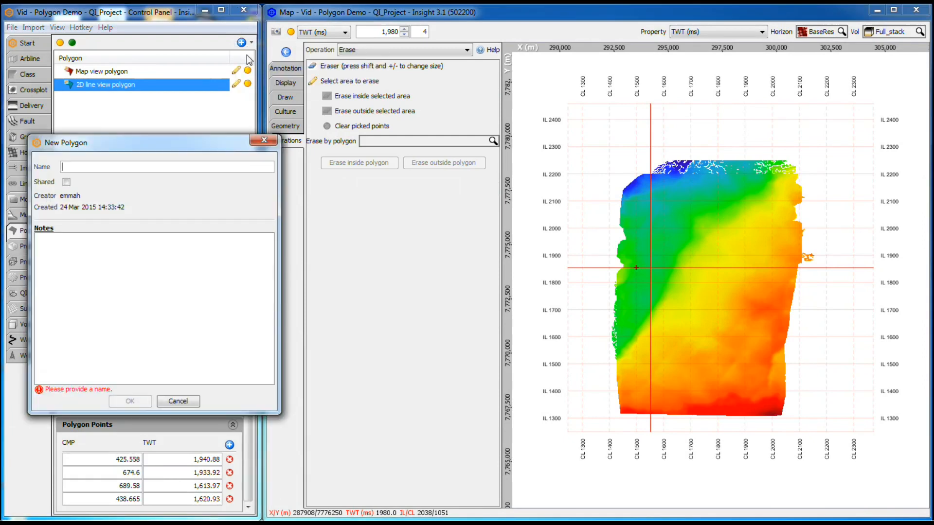
pyautogui.write('AOI')
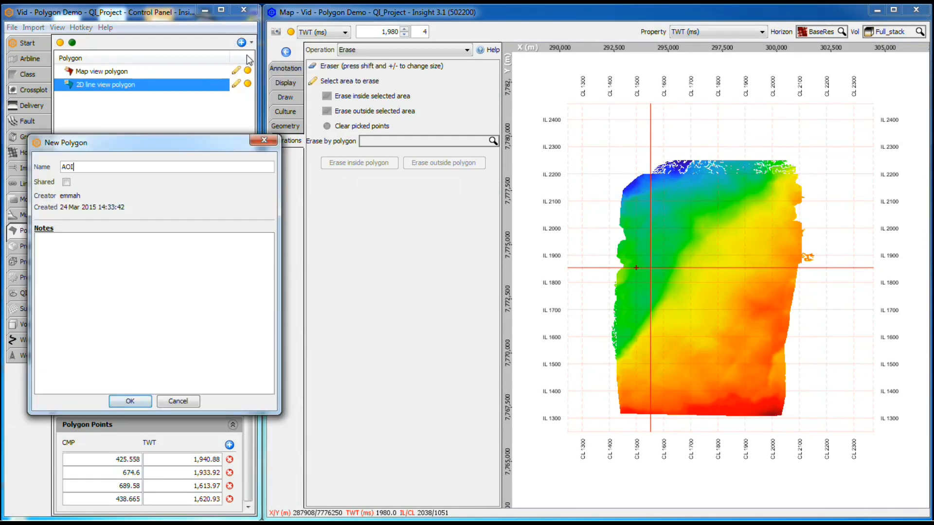
pyautogui.press('Return')
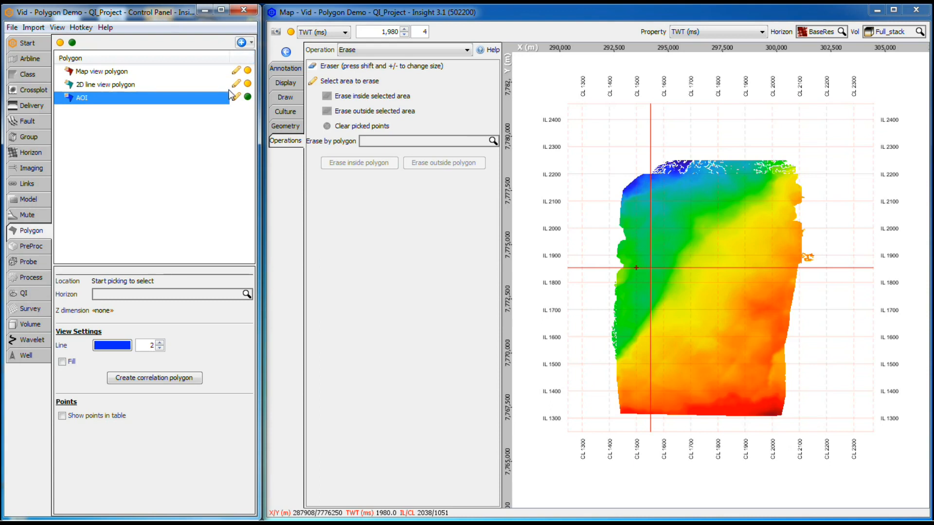
# Pick a closed four-cornered AOI shape on the map between about IL 1800 and 1900, near CL 1600
pyautogui.click(236, 97)
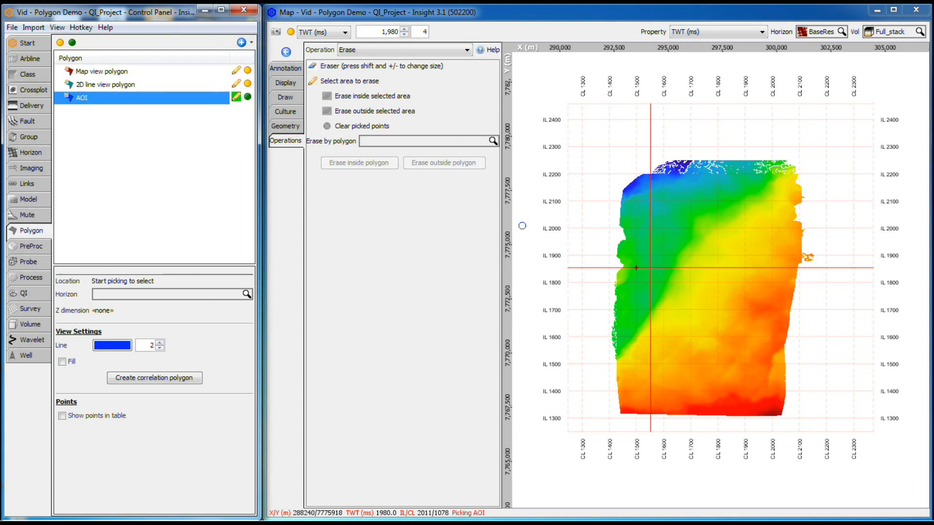
pyautogui.click(655, 257)
pyautogui.click(679, 255)
pyautogui.click(685, 276)
pyautogui.click(661, 285)
pyautogui.click(653, 267)
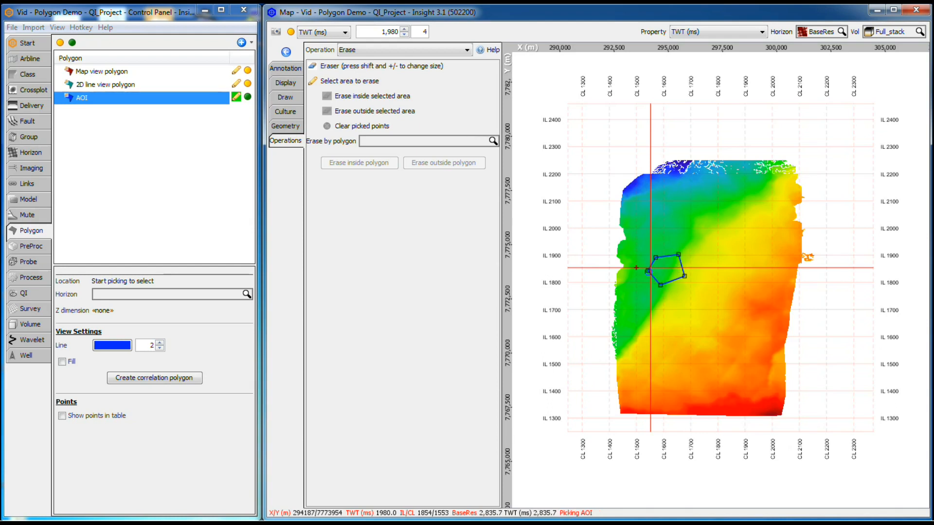
pyautogui.doubleClick(649, 271)
# Pick a second four-cornered AOI shape to the northeast, between about IL 1900 and 2040, near CL 1850
pyautogui.click(713, 231)
pyautogui.click(732, 218)
pyautogui.click(752, 242)
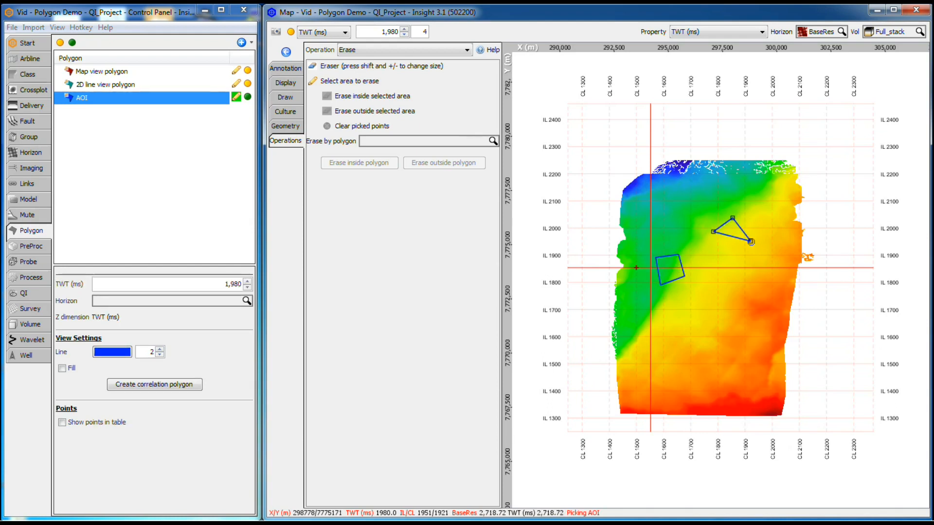
pyautogui.click(731, 255)
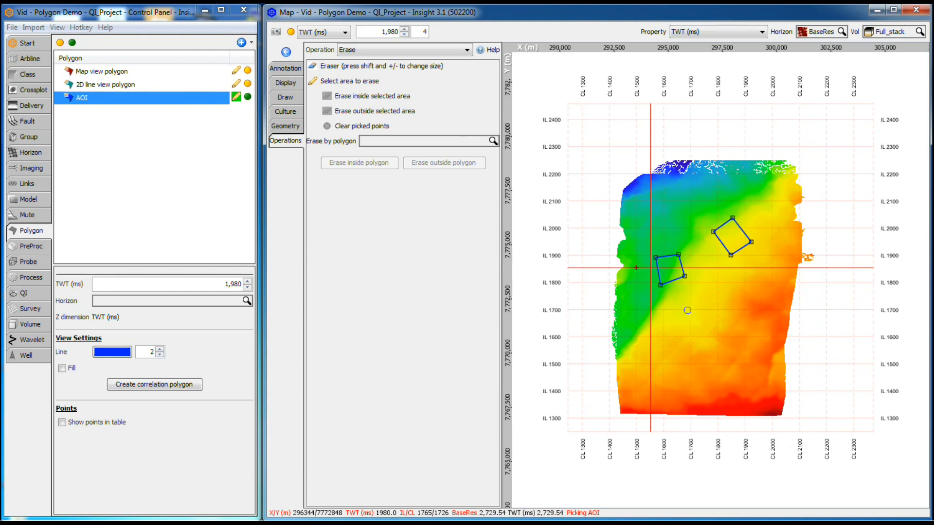
# Reshape the first AOI shape by raising its northeast corner and replacing both lower corners near IL 1814/CL 1649 and IL 1805/CL 1569
pyautogui.keyDown('shift'); pyautogui.click(661, 286); pyautogui.keyUp('shift')
pyautogui.keyDown('shift'); pyautogui.click(684, 276); pyautogui.keyUp('shift')
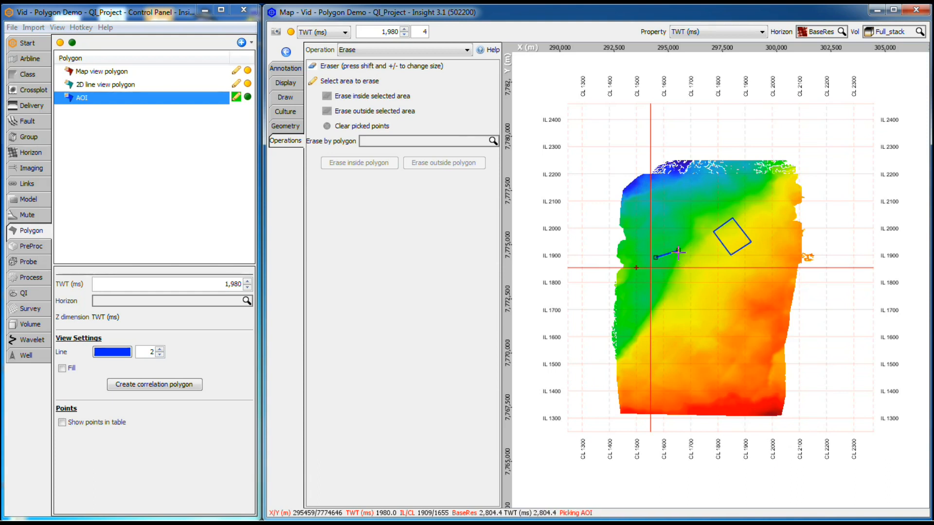
pyautogui.click(677, 278)
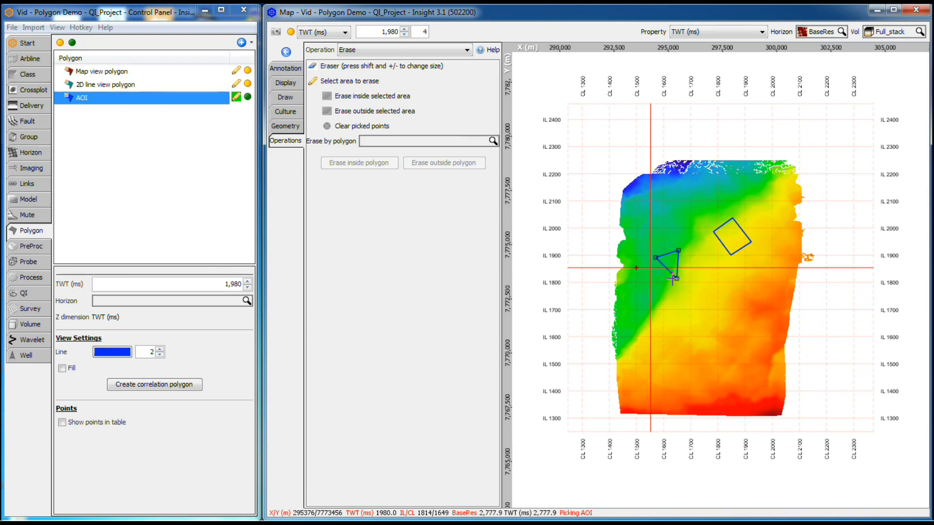
pyautogui.click(655, 281)
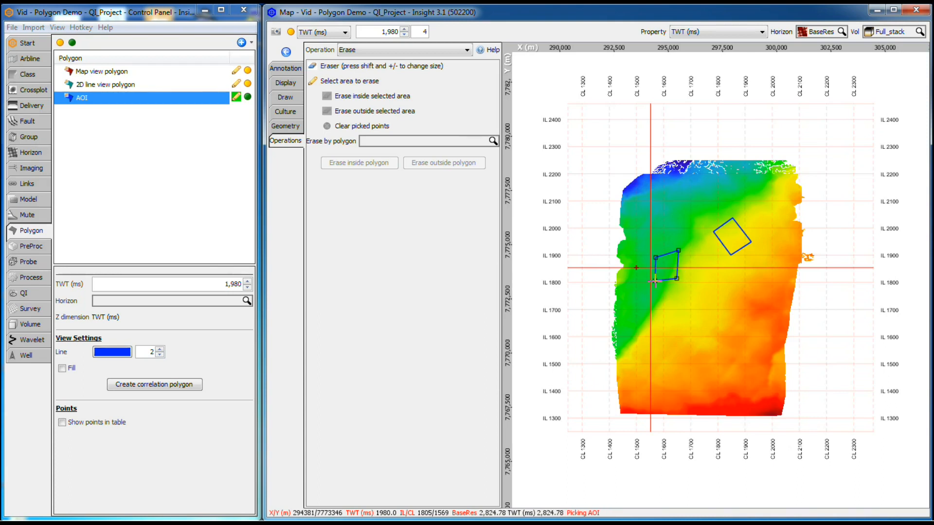
pyautogui.press('shift')
pyautogui.press('Escape')
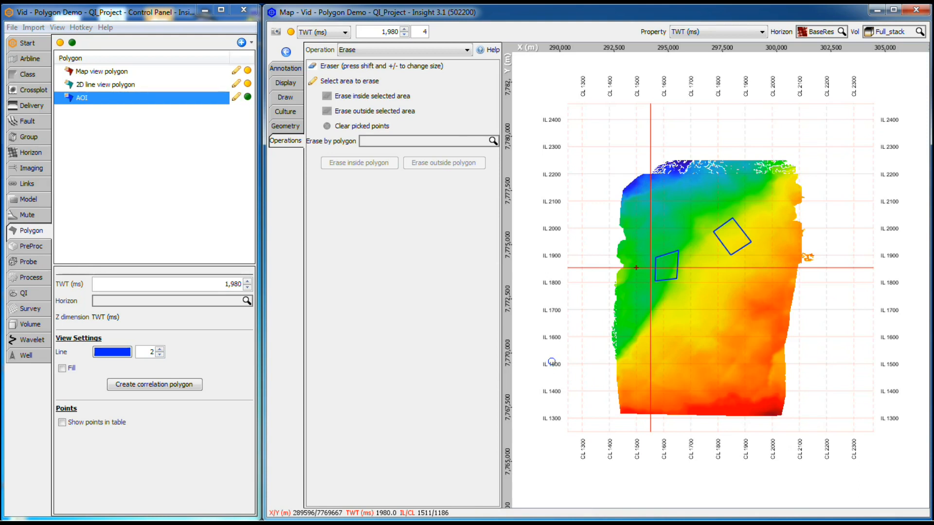
# Show AOI's points in a table and delete the southernmost point of Shape 2 to make it a triangle
pyautogui.click(63, 422)
pyautogui.scroll(-2, 174, 432)
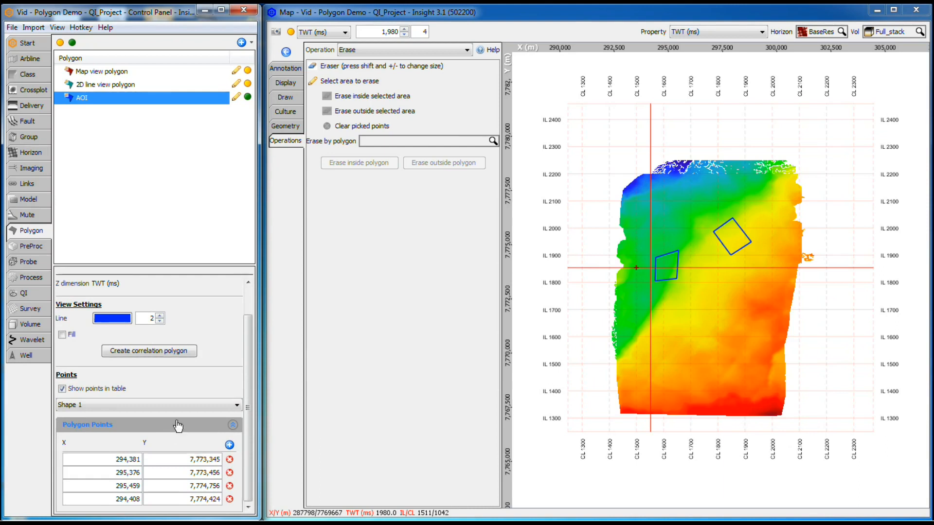
pyautogui.click(184, 405)
pyautogui.click(177, 424)
pyautogui.click(229, 459)
pyautogui.click(124, 490)
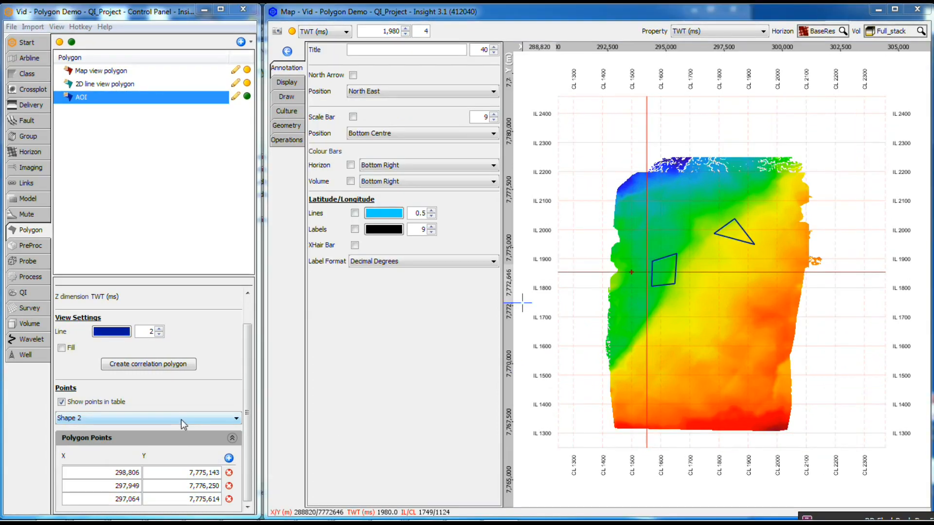
# Try a line width of 2.5 on the AOI outline and set it back to 2
pyautogui.click(116, 332)
pyautogui.click(116, 332)
pyautogui.click(160, 329)
pyautogui.click(160, 335)
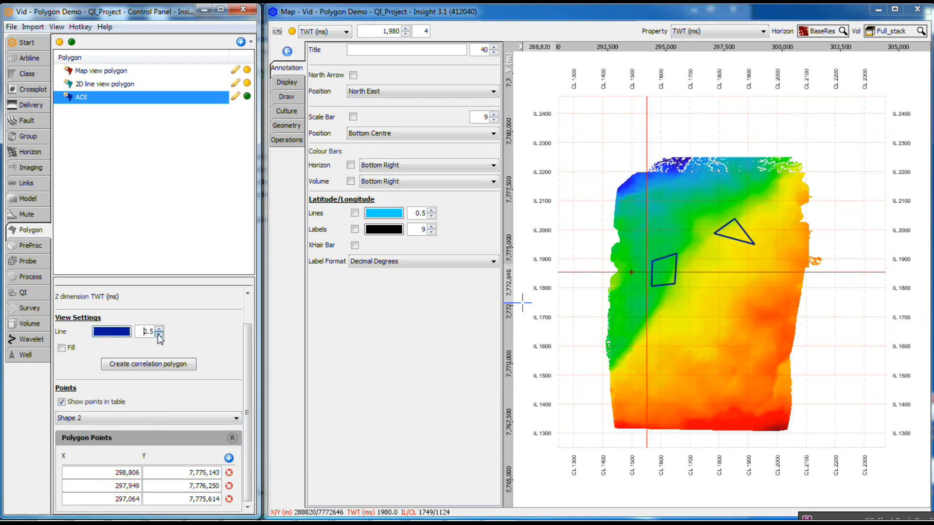
# Fill the AOI shapes with light blue and lower the fill opacity to a little over half
pyautogui.click(61, 348)
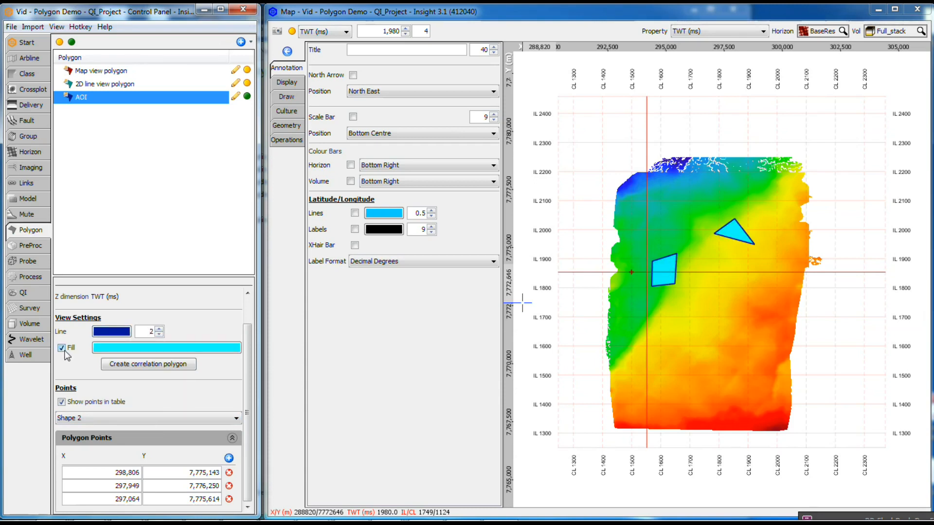
pyautogui.click(113, 349)
pyautogui.click(184, 452)
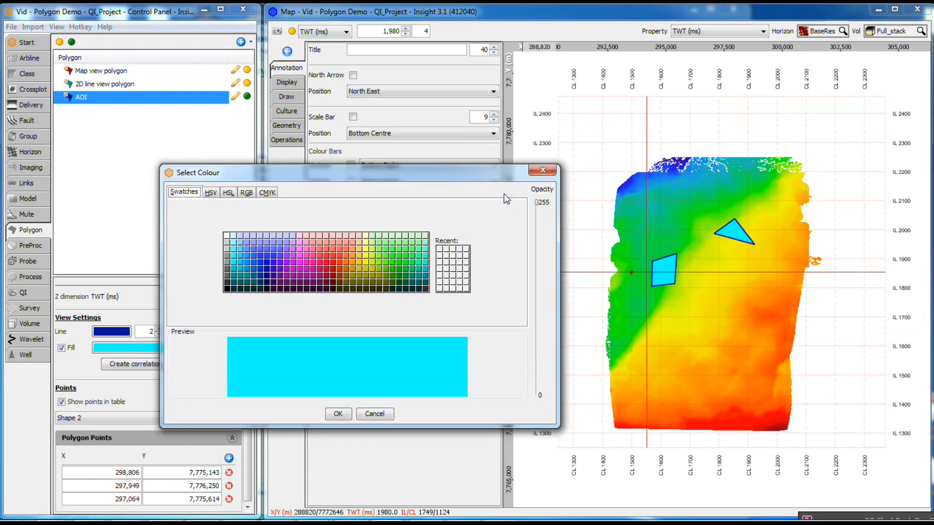
pyautogui.click(537, 209)
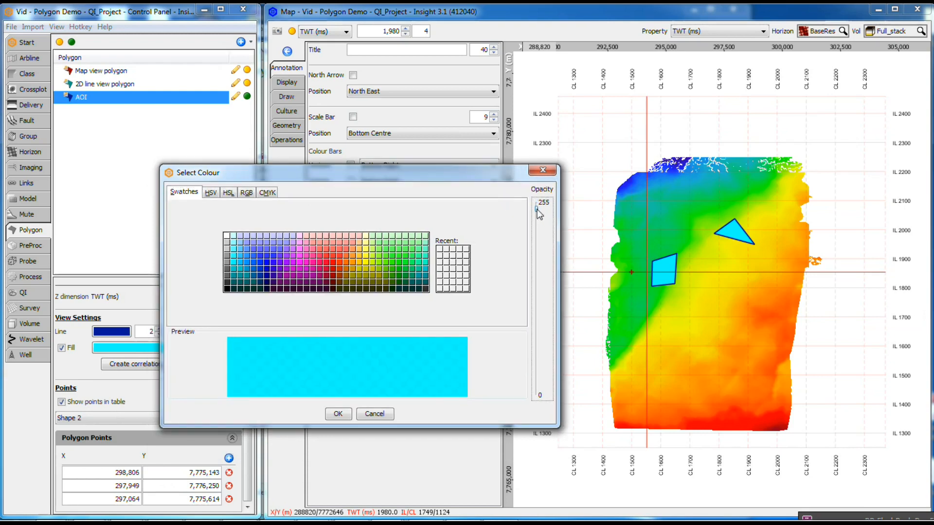
pyautogui.moveTo(537, 208); pyautogui.dragTo(536, 279)
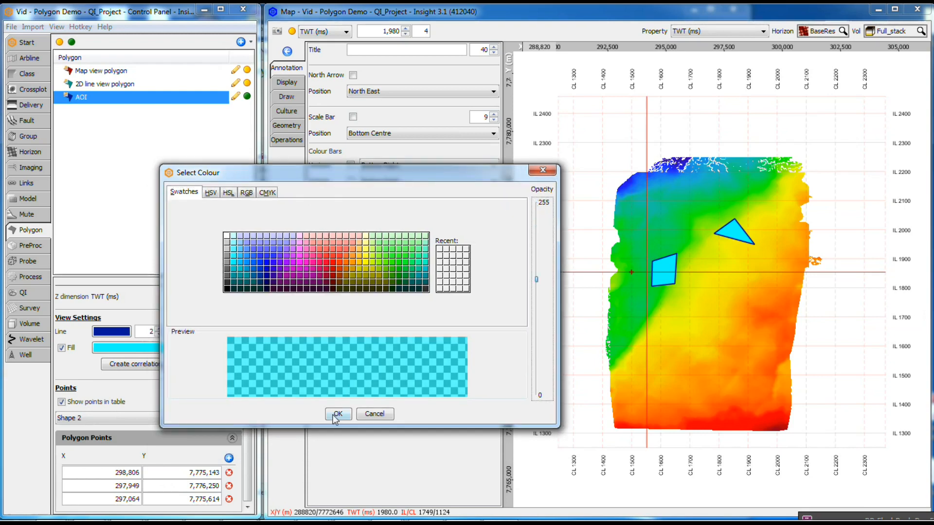
pyautogui.click(334, 414)
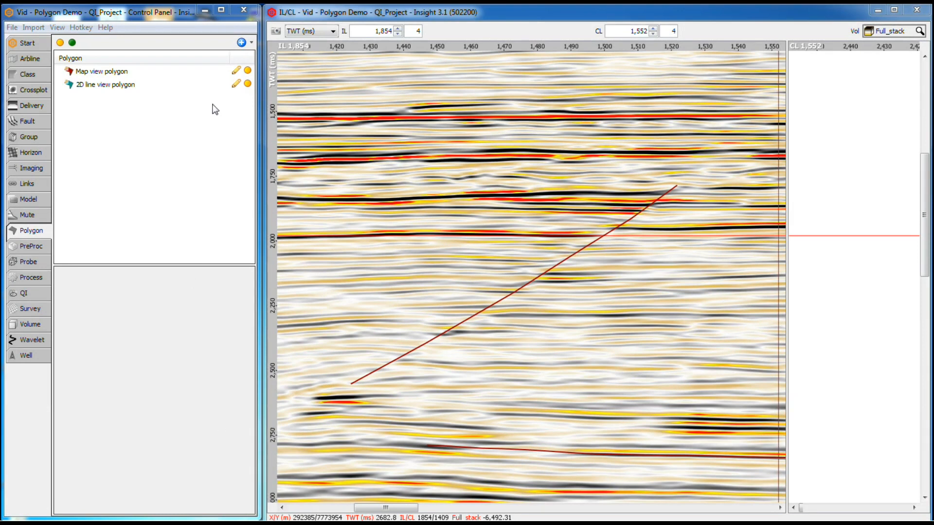
# Create a new polygon named Correlation Polygon
pyautogui.click(243, 44)
pyautogui.click(272, 58)
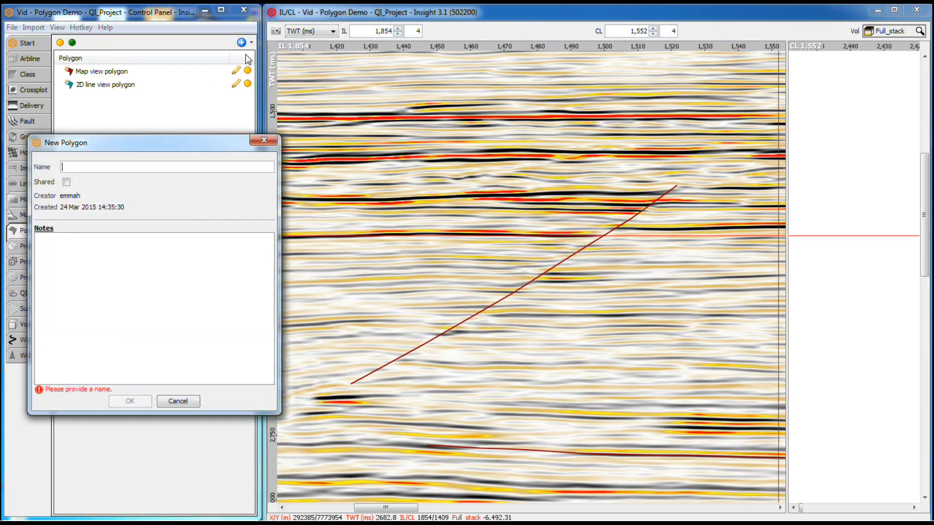
pyautogui.write('Correlation Polygon')
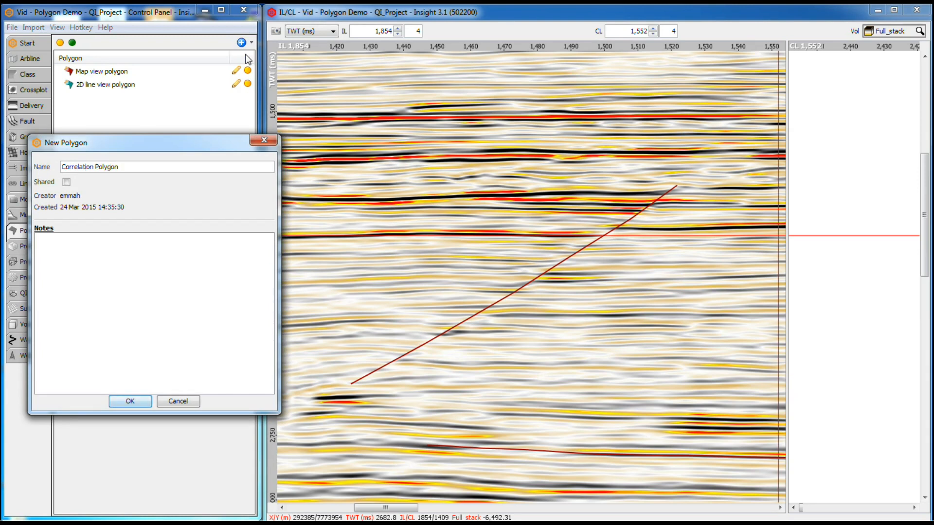
pyautogui.press('Return')
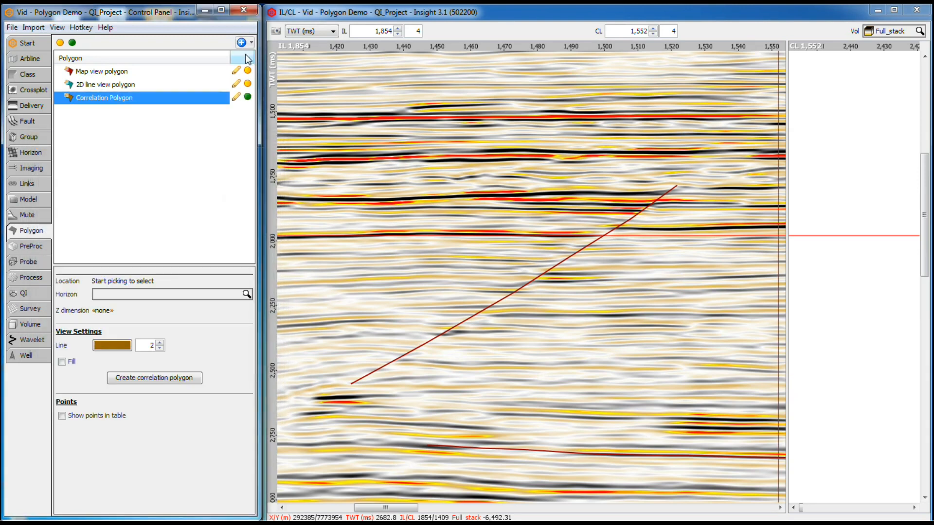
# Pick a closed four-cornered Correlation Polygon just left of the fault on IL 1854 and colour its outline light blue
pyautogui.click(236, 98)
pyautogui.click(511, 228)
pyautogui.click(559, 227)
pyautogui.click(512, 274)
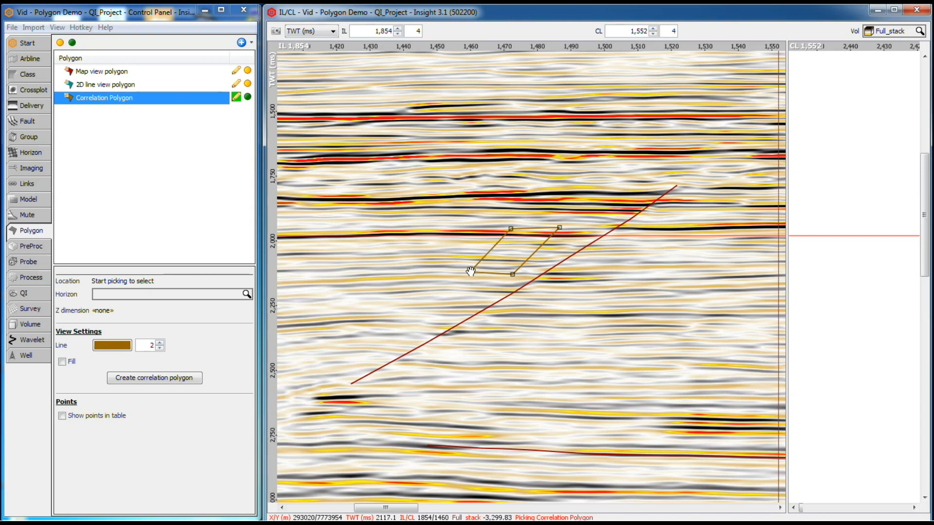
pyautogui.doubleClick(470, 272)
pyautogui.click(113, 333)
pyautogui.click(137, 379)
# Create a correlation polygon from it and move the dashed copy across the fault to about CL 1502–1528
pyautogui.click(135, 367)
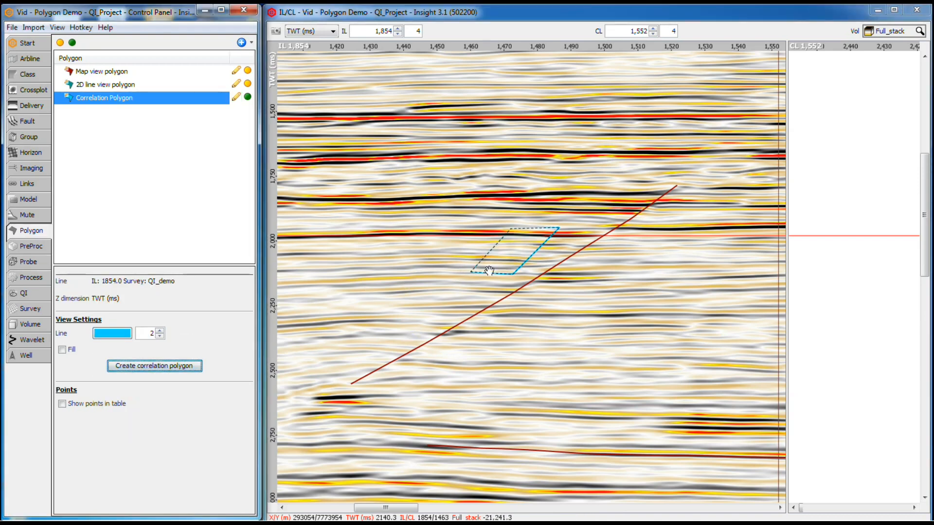
pyautogui.moveTo(483, 275); pyautogui.dragTo(637, 258)
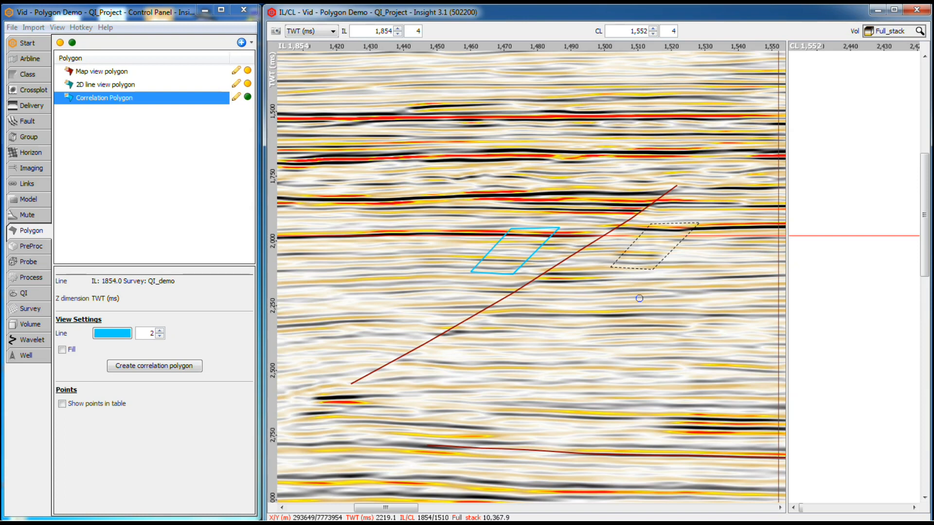
pyautogui.rightClick(611, 251)
pyautogui.click(655, 261)
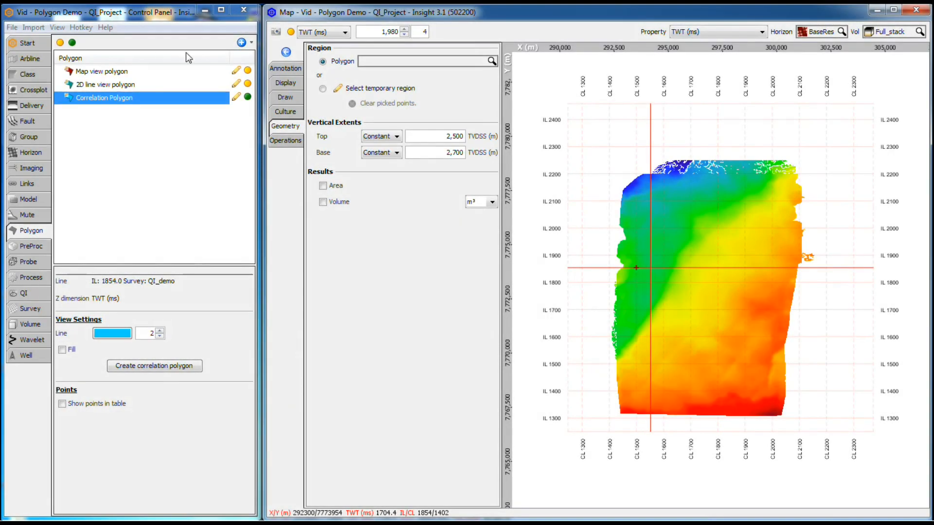
# Display the Map view polygon and use it as the geometry region for calculating area and volume
pyautogui.click(247, 70)
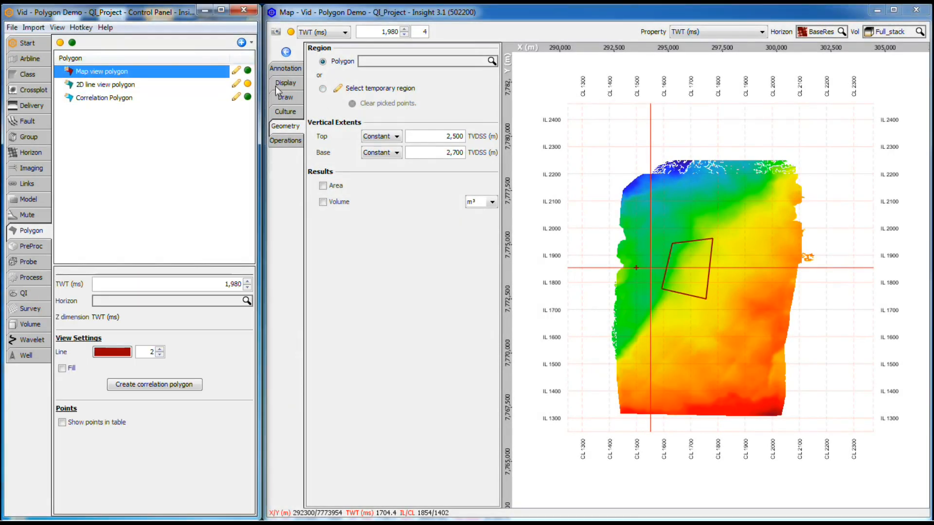
pyautogui.click(450, 63)
pyautogui.click(433, 86)
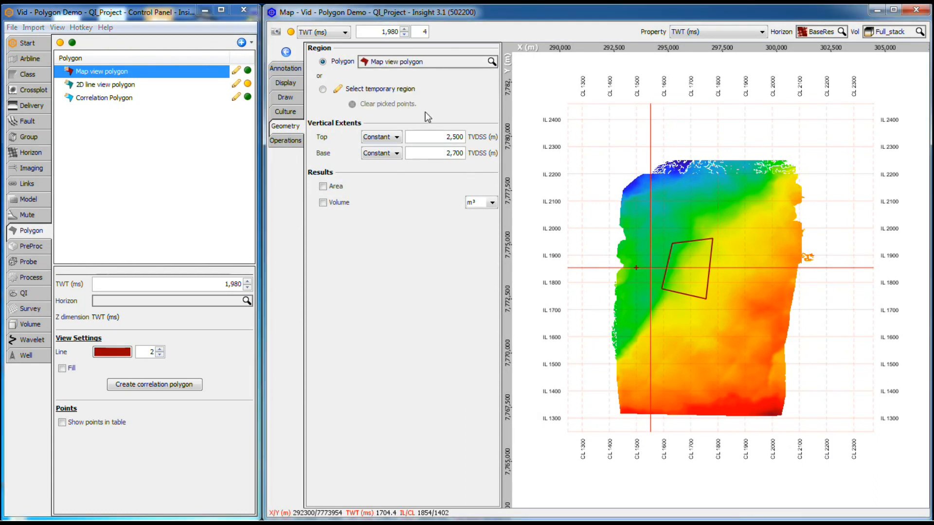
pyautogui.click(325, 187)
pyautogui.click(327, 203)
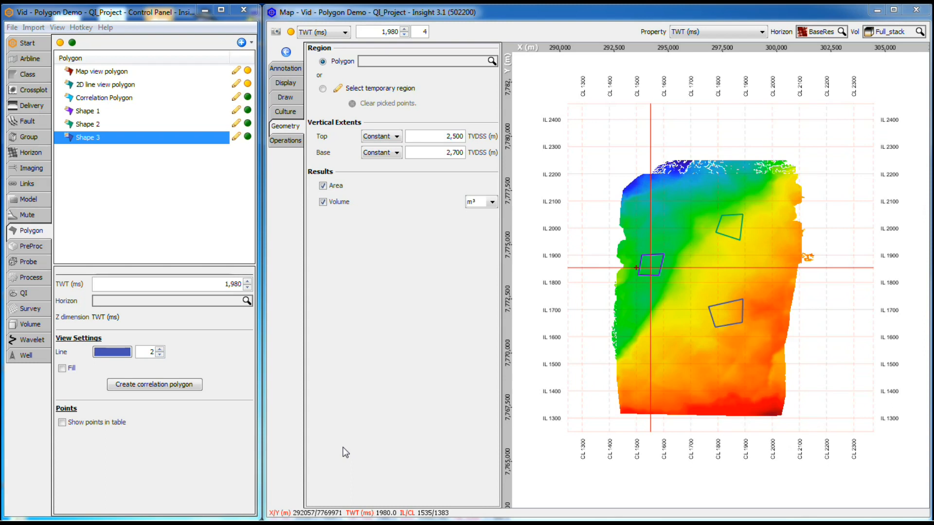
# Combine Shape 1, Shape 2 and Shape 3 into a new polygon named Combined Polygon
pyautogui.click(92, 112)
pyautogui.keyDown('shift'); pyautogui.click(92, 139); pyautogui.keyUp('shift')
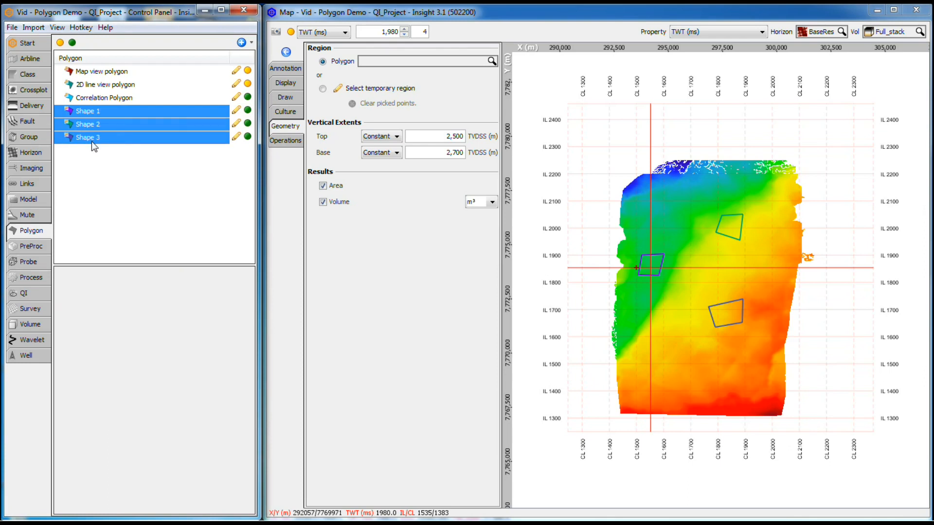
pyautogui.rightClick(102, 117)
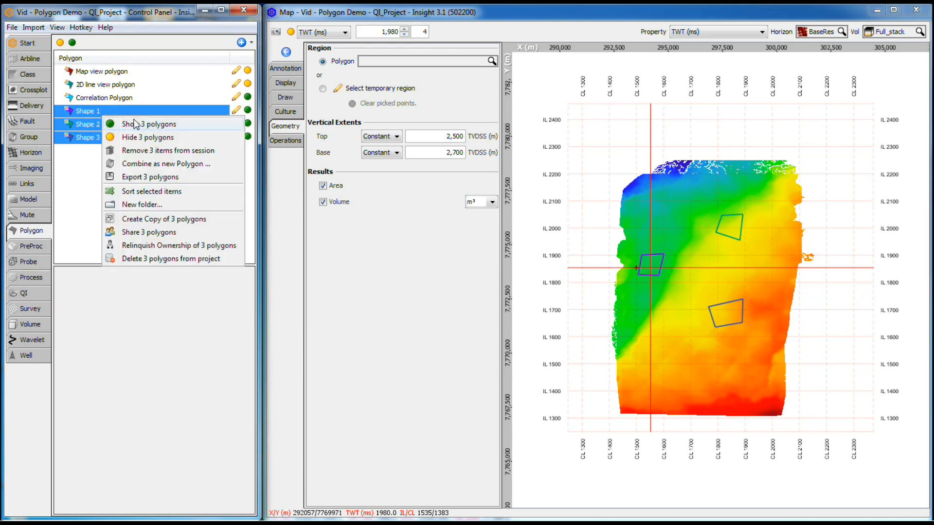
pyautogui.click(150, 165)
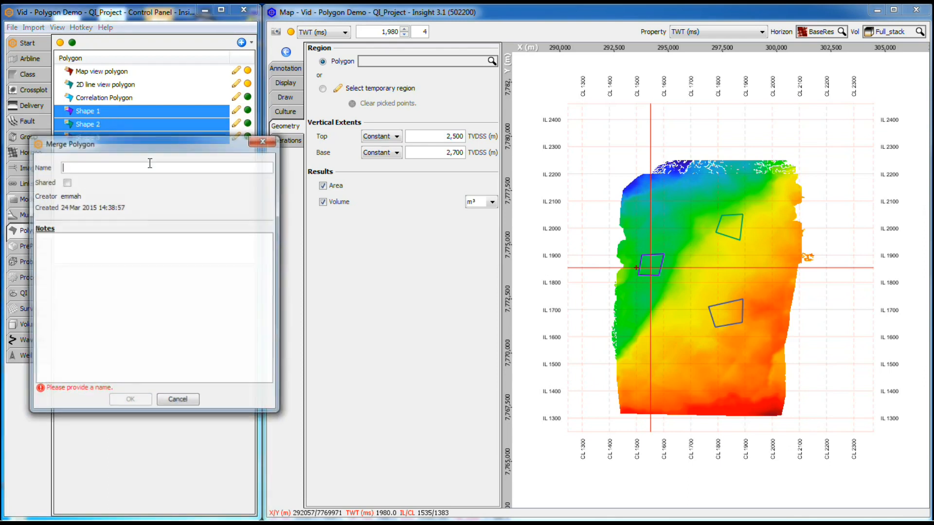
pyautogui.write('C')
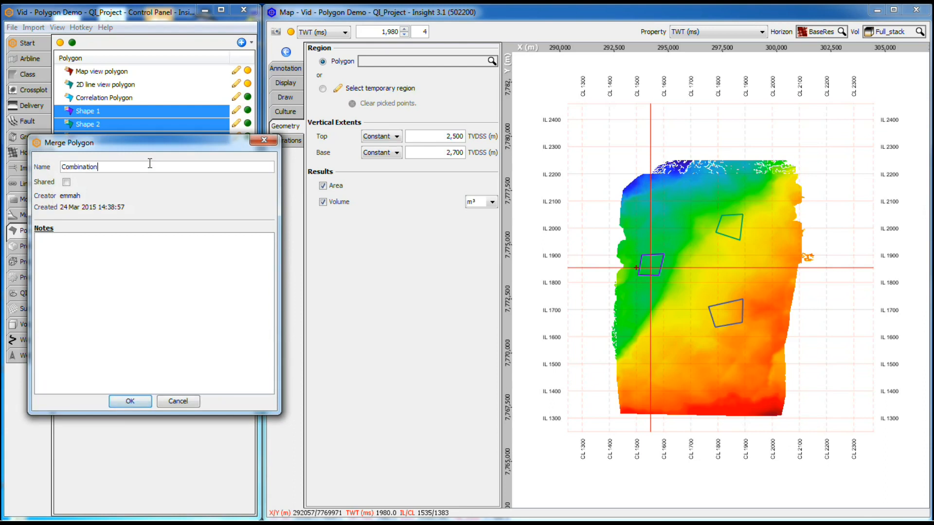
pyautogui.write('ombined Polyg')
pyautogui.press('Return')
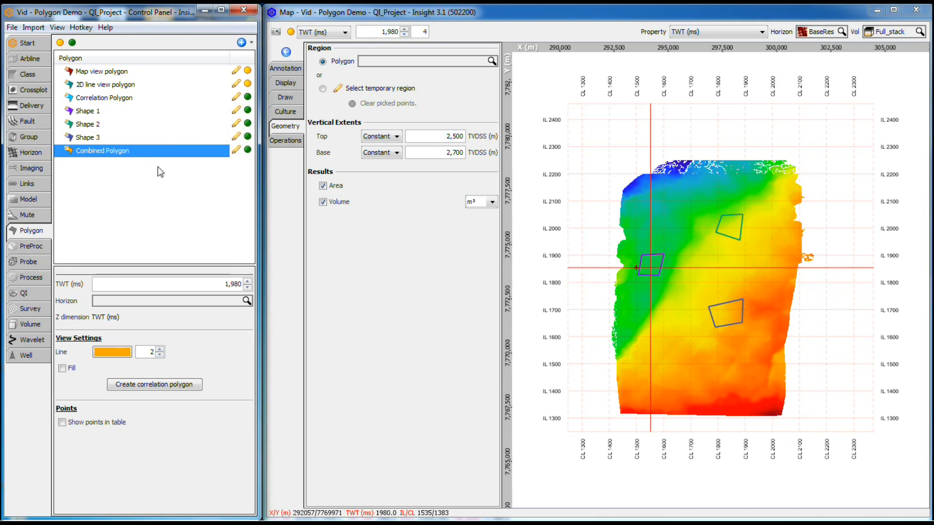
# Hide the three individual Shape polygons and colour the Combined Polygon's outline dark red
pyautogui.click(248, 137)
pyautogui.click(247, 123)
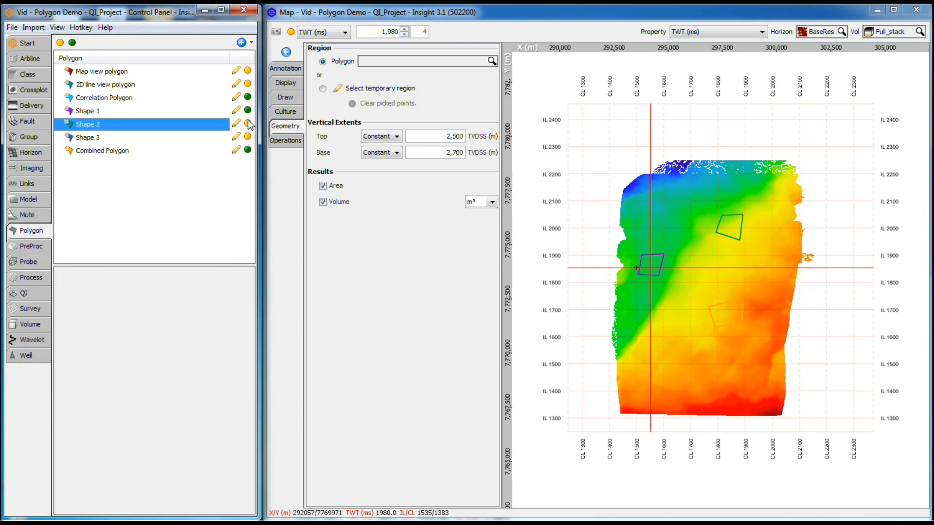
pyautogui.click(248, 111)
pyautogui.click(214, 150)
pyautogui.click(112, 352)
pyautogui.click(124, 364)
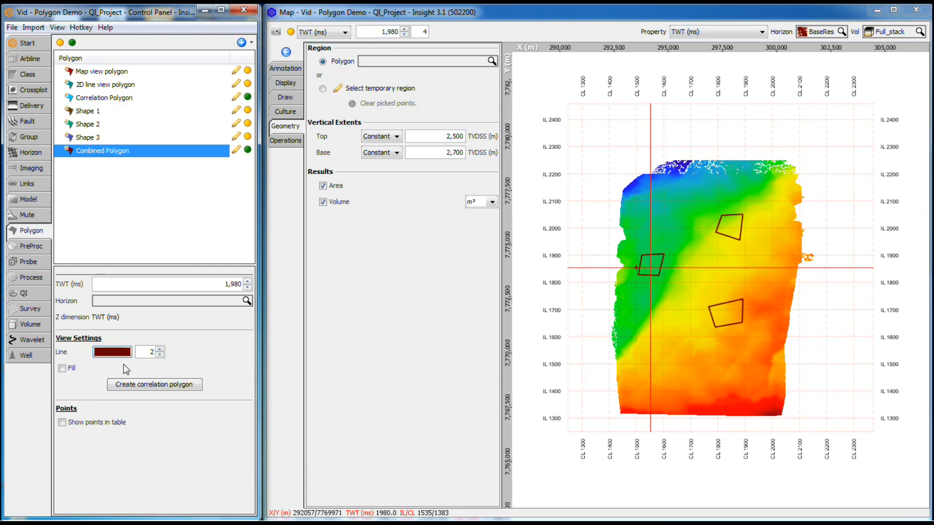
# Show the Combined Polygon's points in a table and delete Shape 3's first point (298,419 / 7,776,416)
pyautogui.click(62, 422)
pyautogui.scroll(-3, 186, 470)
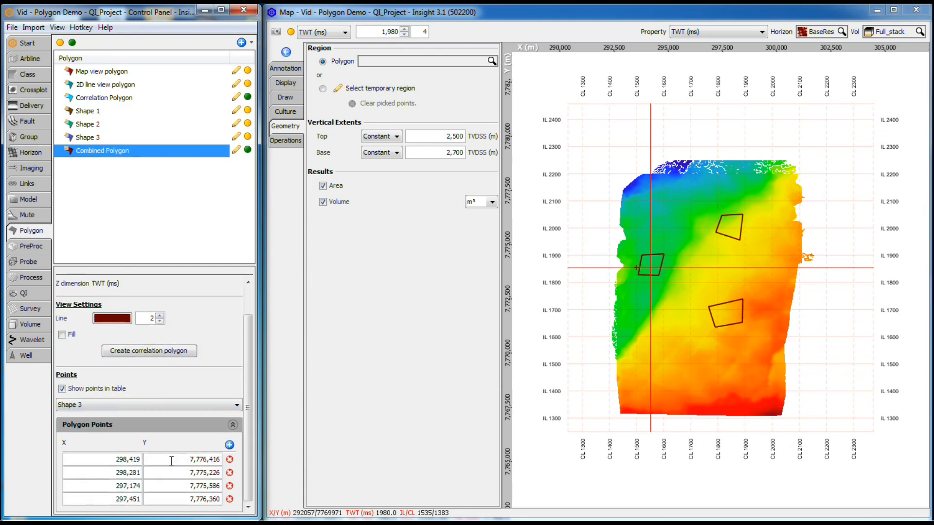
pyautogui.click(230, 460)
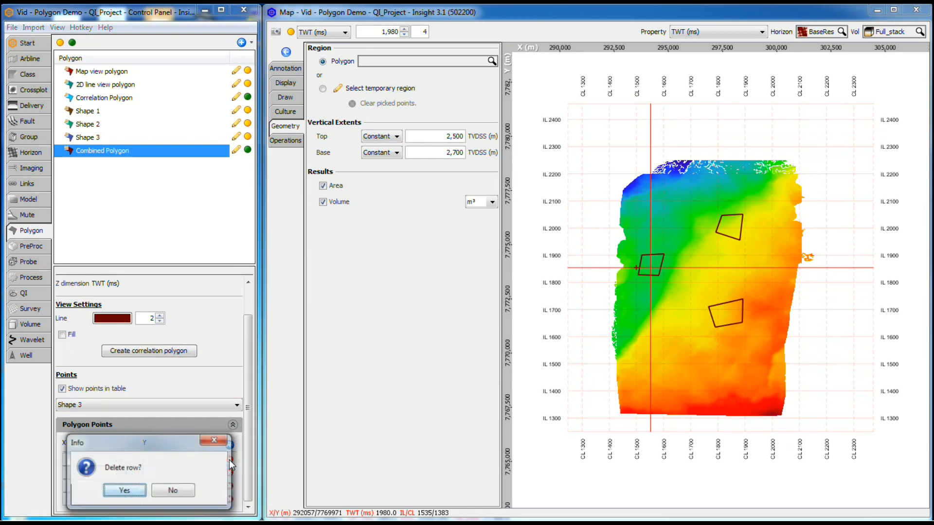
pyautogui.click(131, 490)
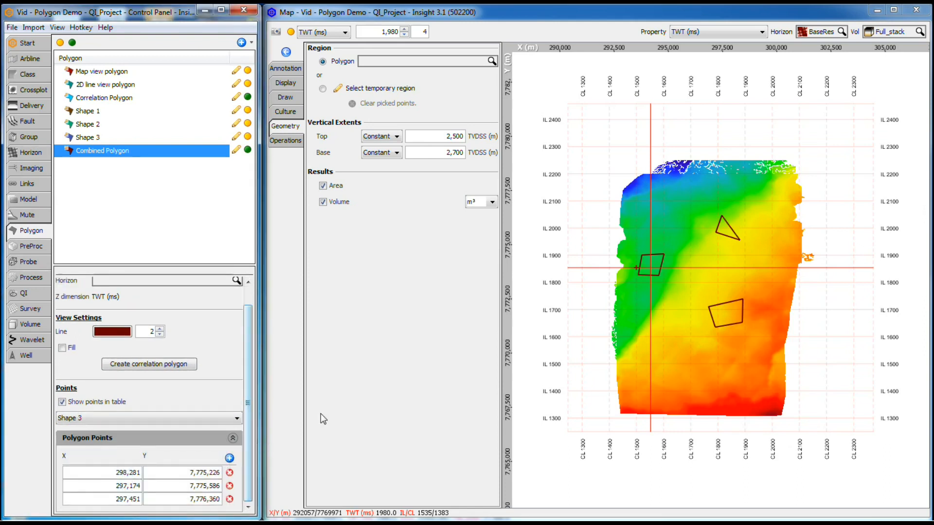
# Pick the Combined Polygon in the map, delete its Shape 3 and stop picking
pyautogui.rightClick(724, 230)
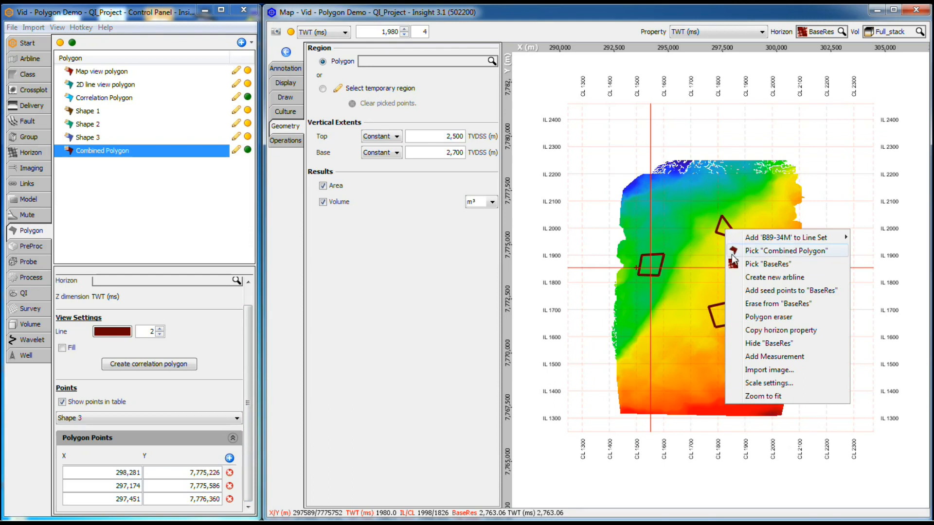
pyautogui.click(735, 251)
pyautogui.rightClick(730, 233)
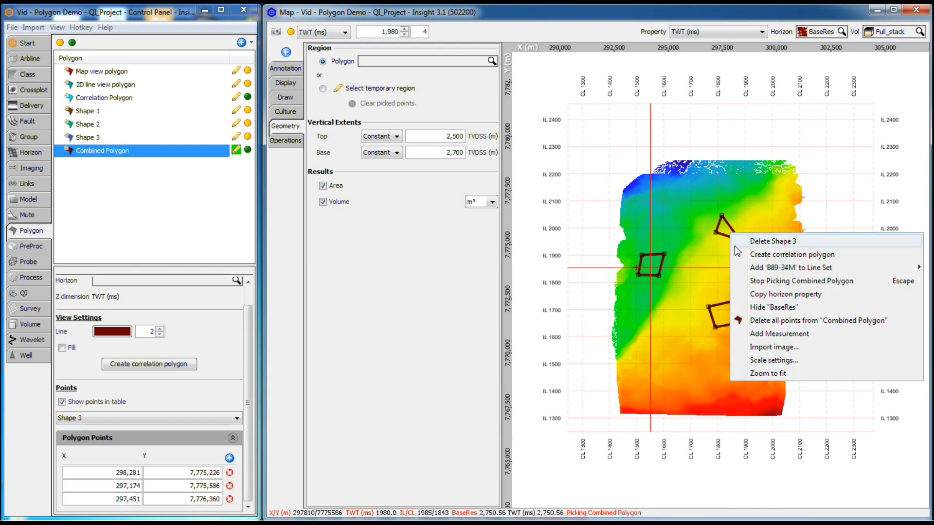
pyautogui.click(745, 243)
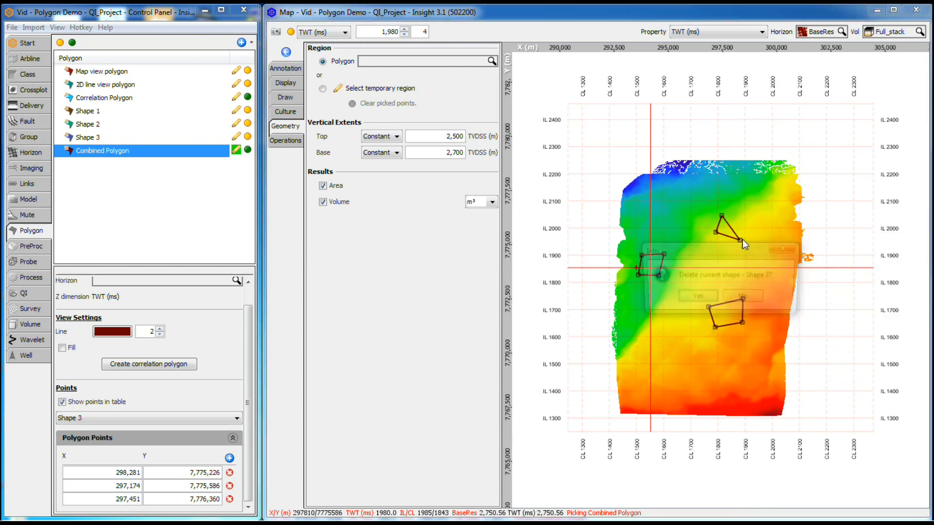
pyautogui.click(696, 298)
pyautogui.press('Escape')
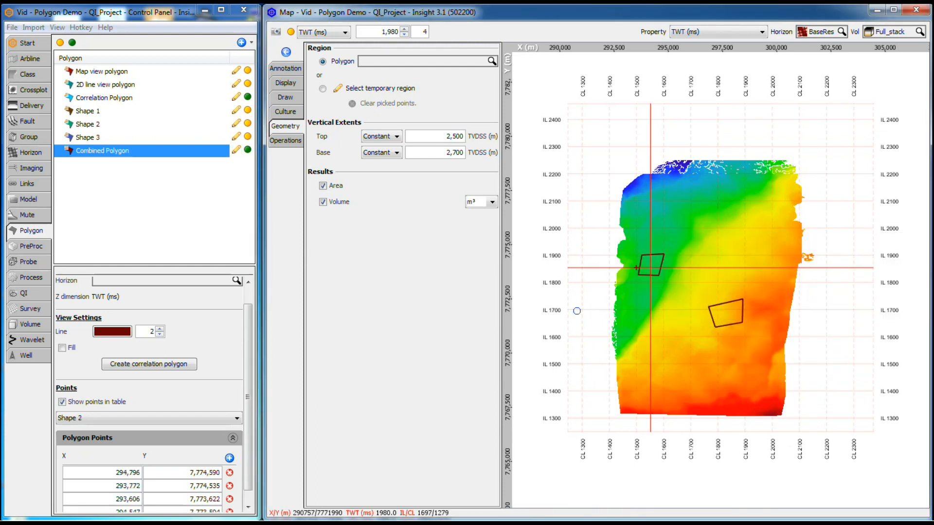
pyautogui.click(250, 43)
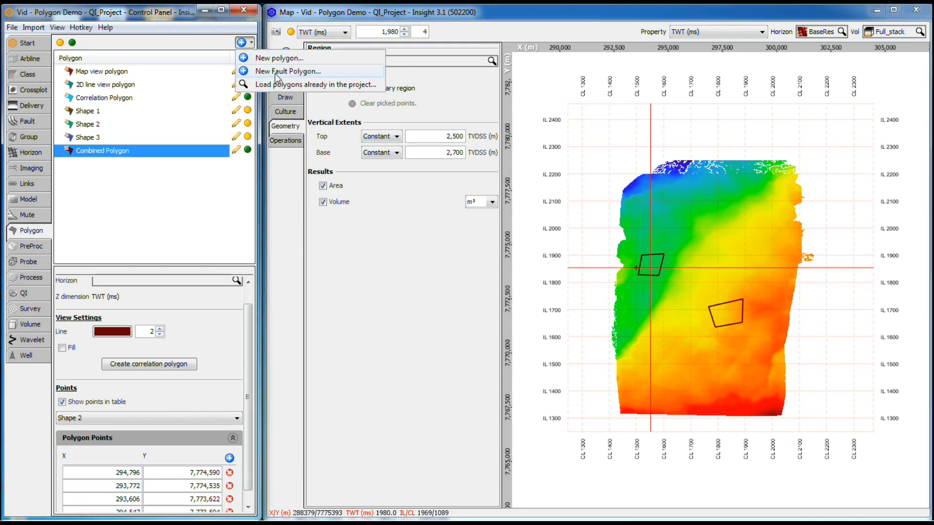
pyautogui.click(299, 200)
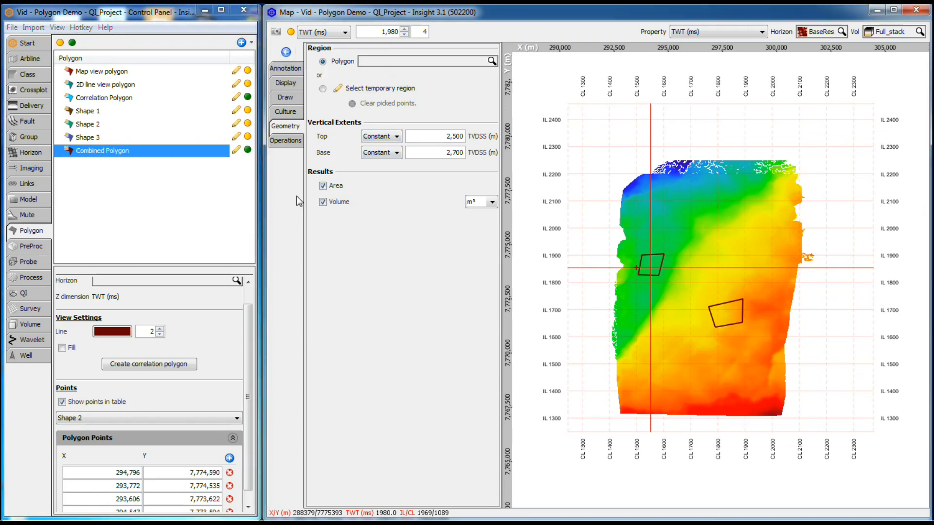